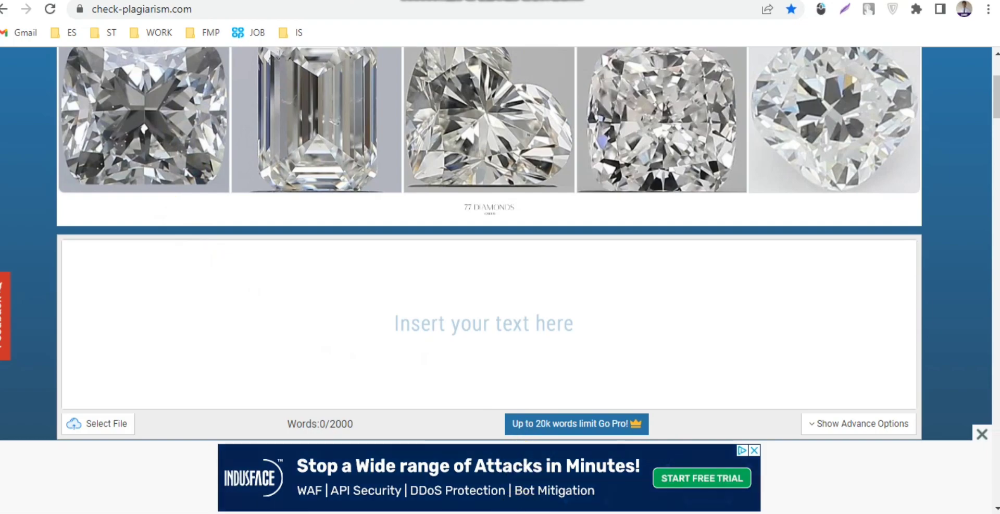
- Copy the Microsoft paragraph from Notepad into the check-plagiarism.com text box
key("alt+Tab")
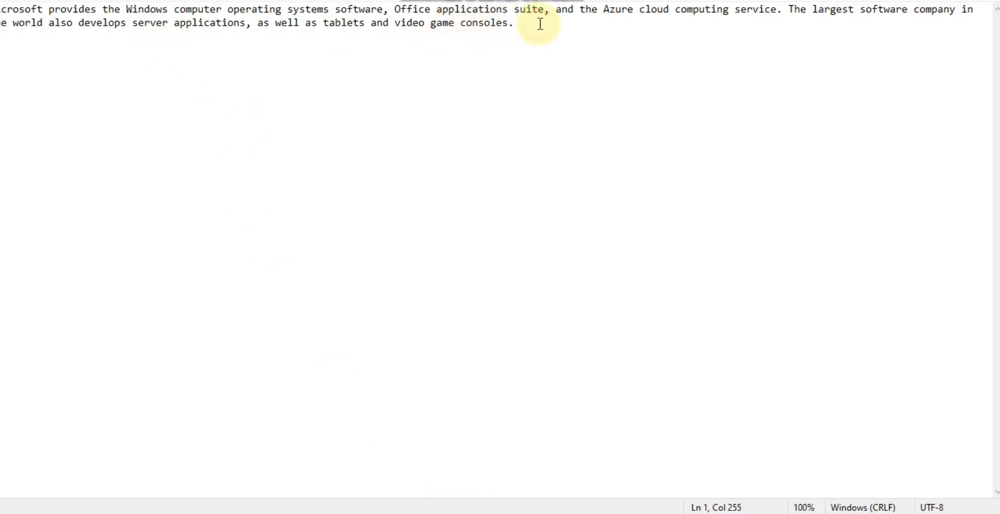
left_click_drag(525, 22, 2, 9)
right_click(2, 15)
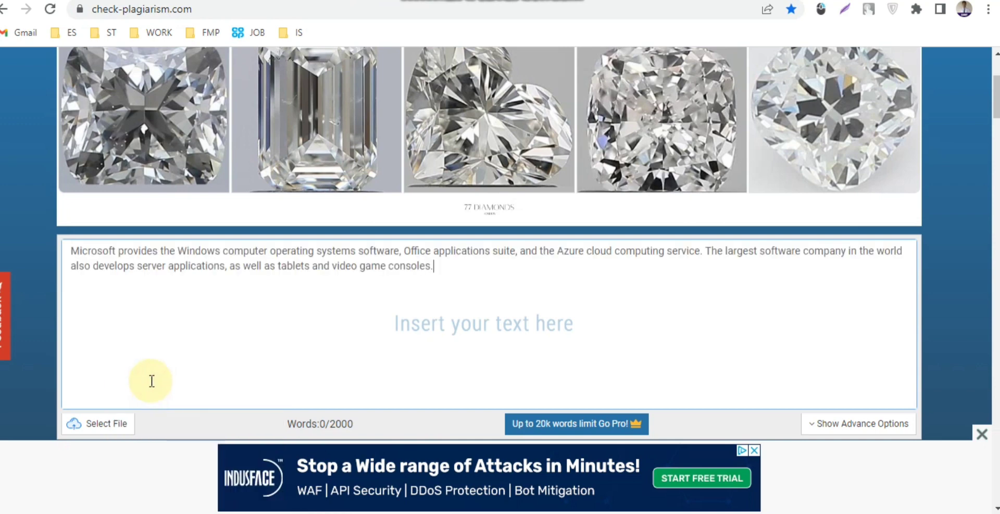
- Pass the reCAPTCHA and run the plagiarism check on the original paragraph
scroll(185, 382, "down", 1)
scroll(185, 382, "down", 1)
left_click(417, 321)
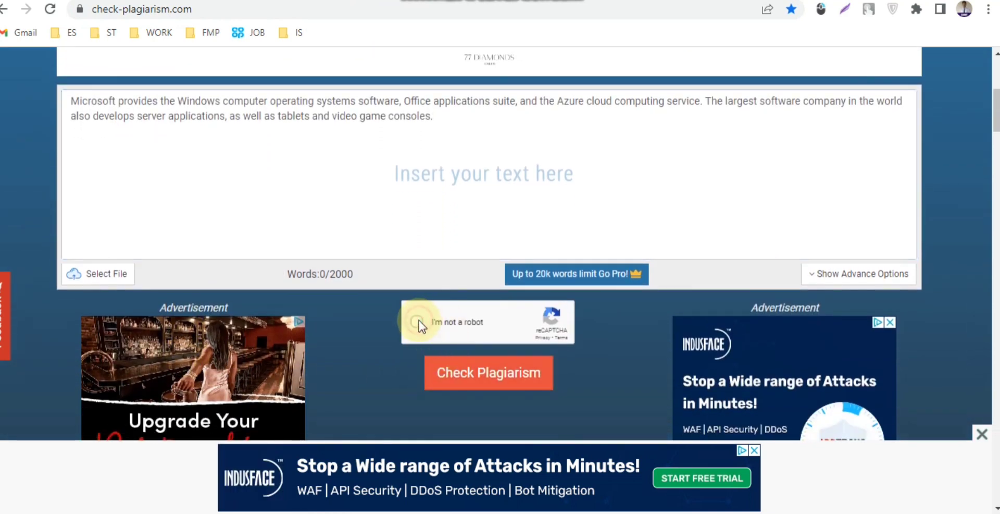
left_click(464, 376)
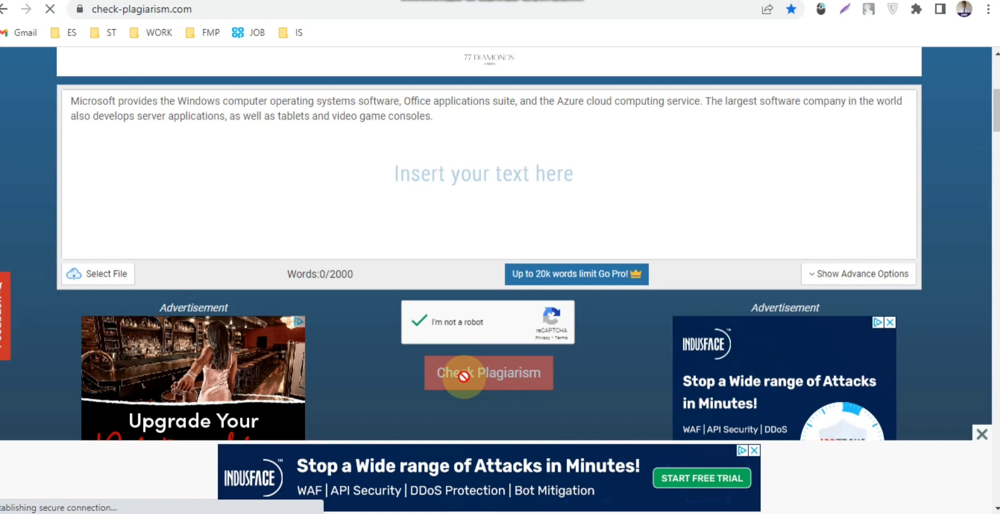
- Review the results showing 0% unique and 100% plagiarized content
scroll(328, 403, "down", 3)
scroll(327, 402, "up", 6)
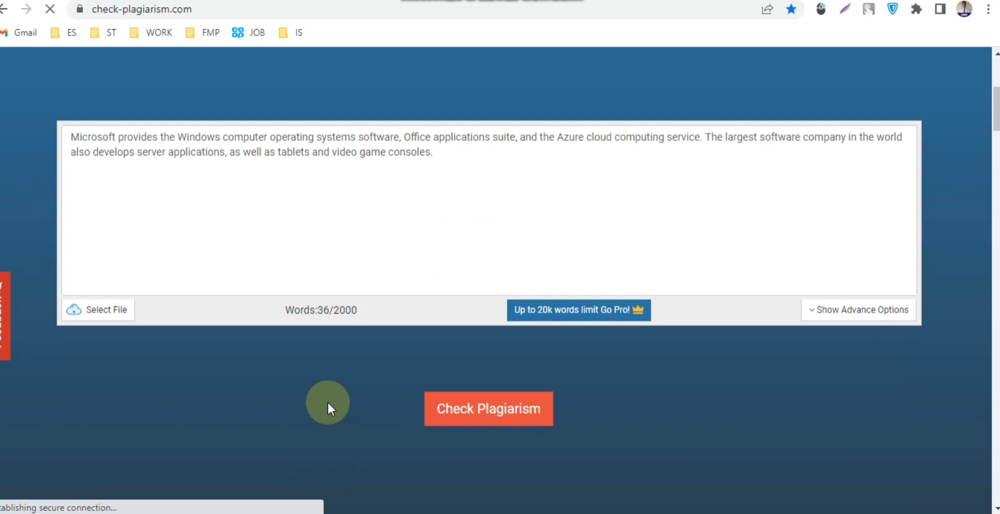
scroll(328, 402, "down", 3)
scroll(327, 402, "down", 1)
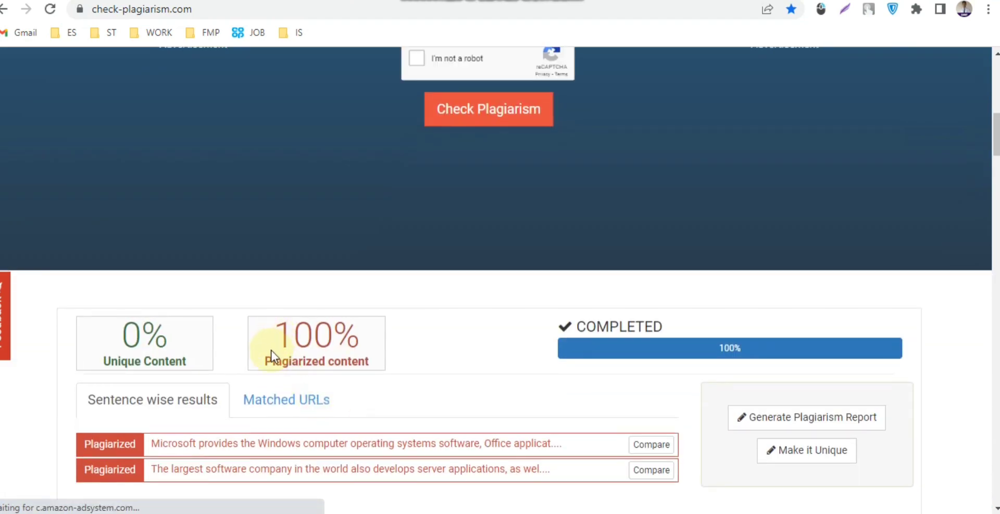
left_click_drag(270, 339, 374, 368)
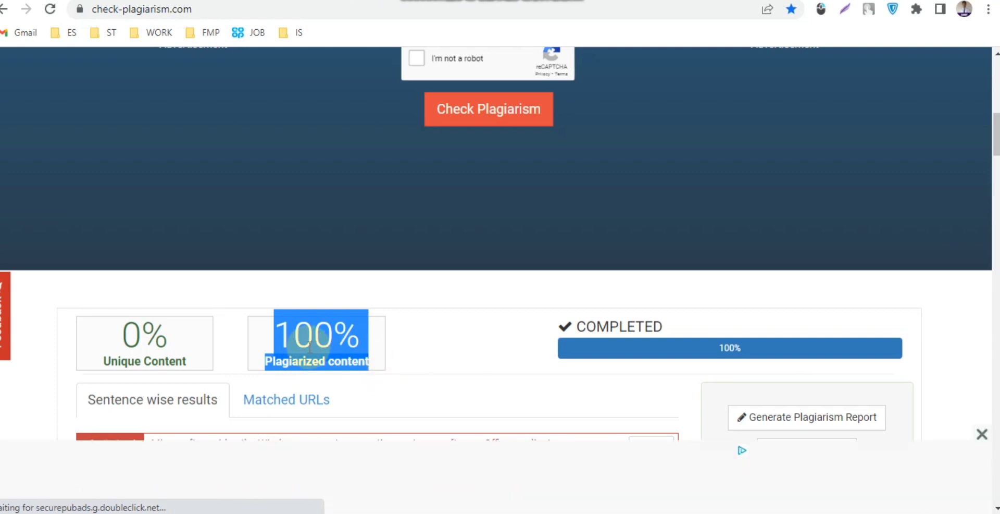
scroll(311, 346, "up", 5)
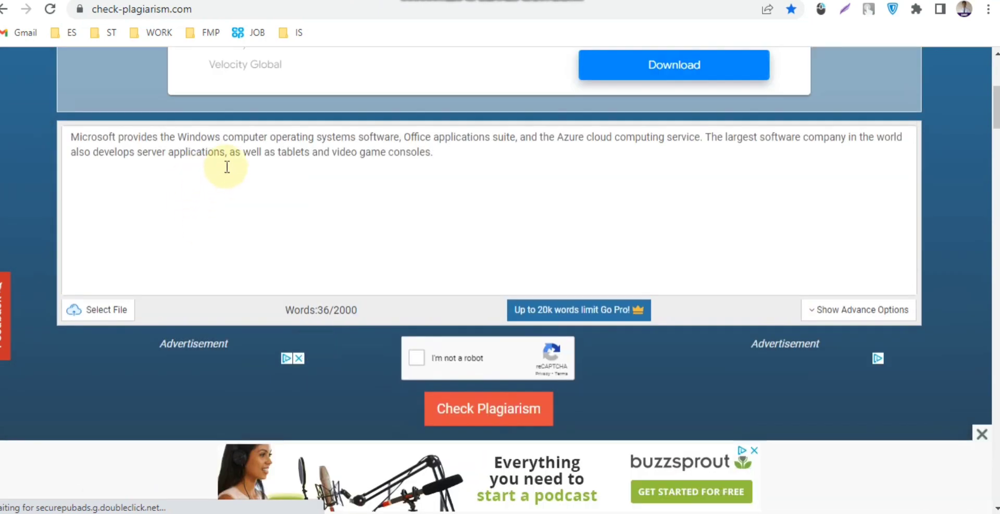
- Replace 'provides' with 'give' and 'operating systems' with 'OS' in the paragraph
left_click_drag(443, 152, 78, 139)
left_click(186, 154)
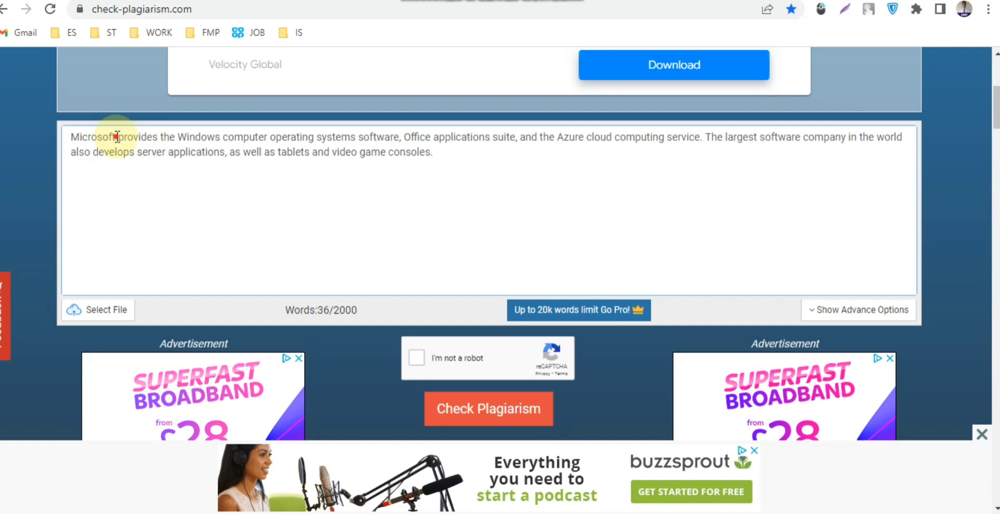
left_click_drag(121, 137, 151, 132)
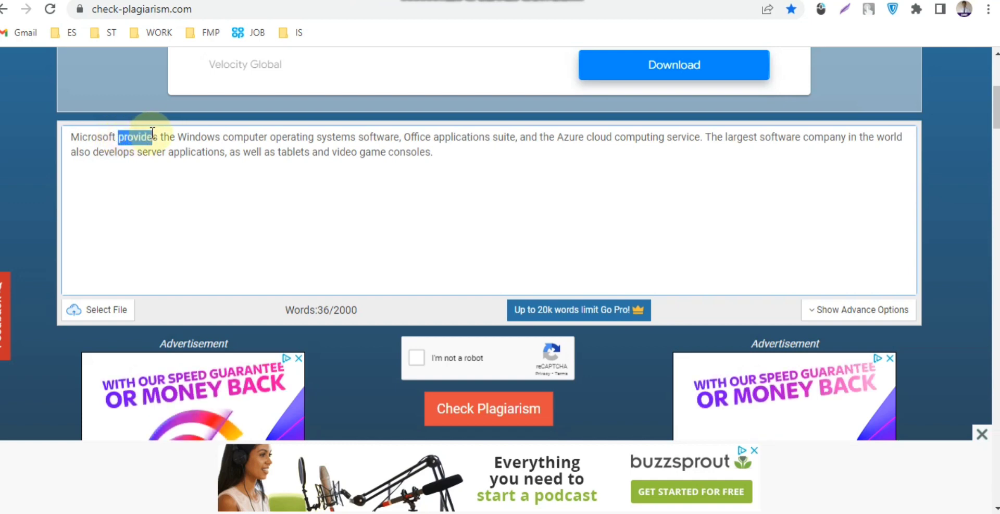
type("gives")
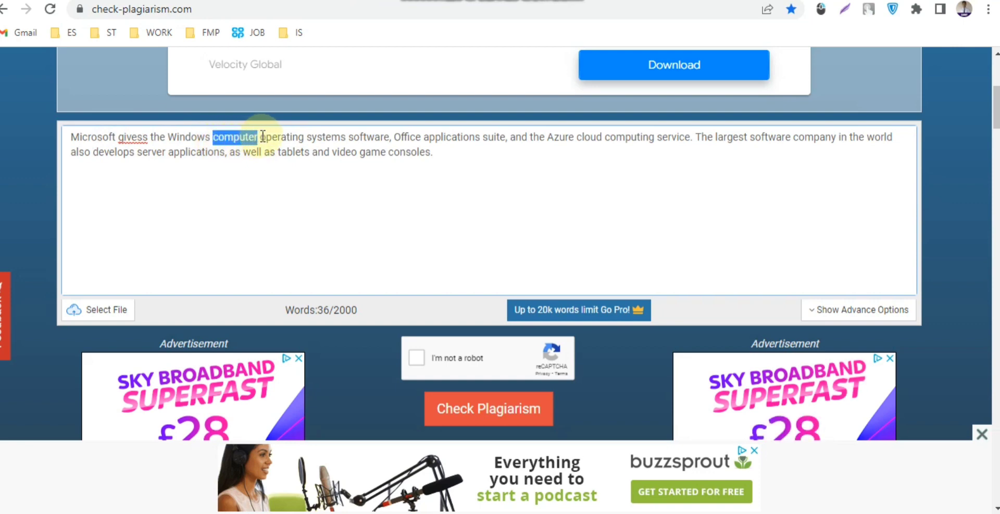
left_click_drag(261, 136, 341, 136)
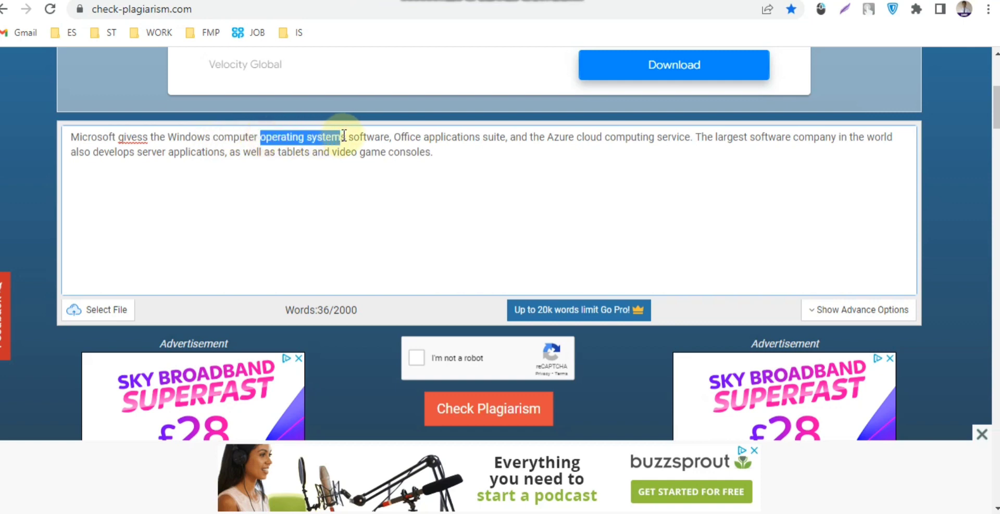
type("OS")
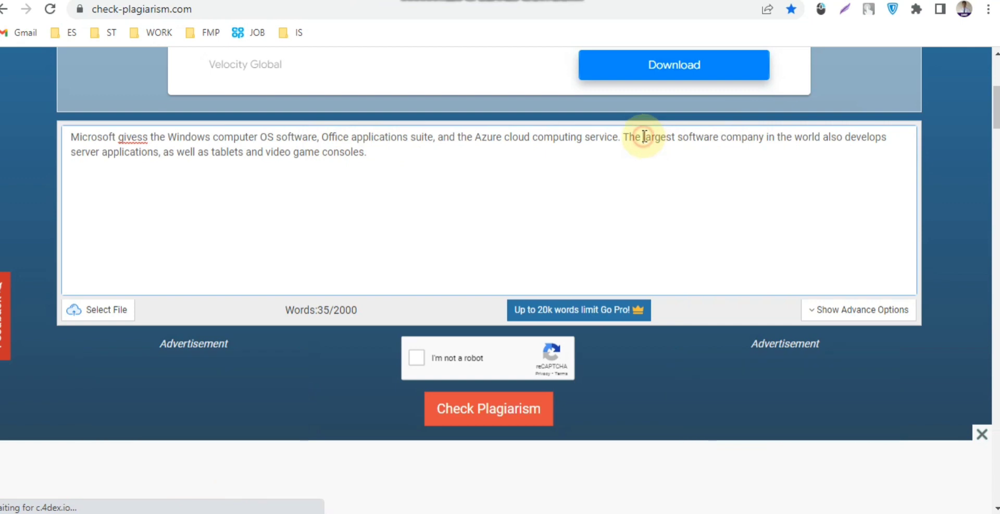
- Replace 'largest' with 'biggest', 'world' with 'earth' and 'server' with 'different'
left_click_drag(645, 136, 672, 134)
type("biggest")
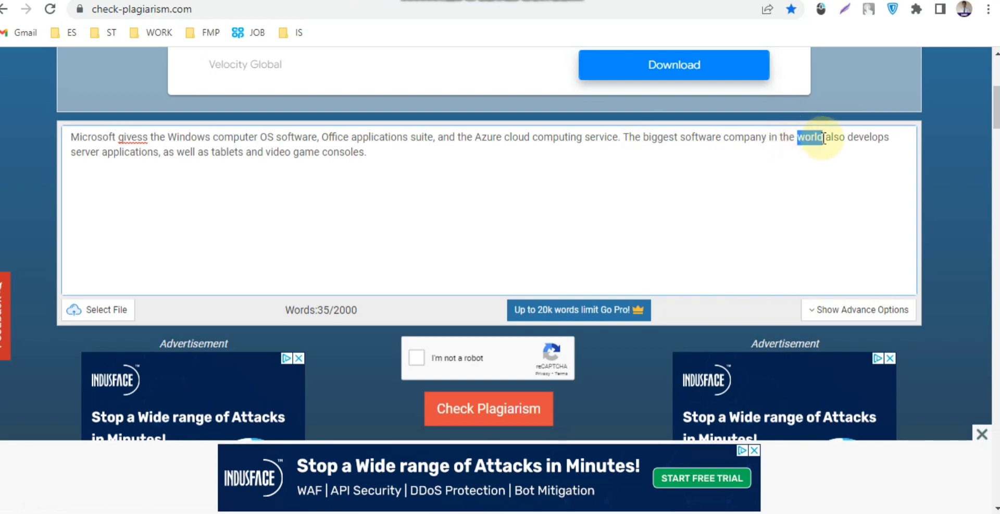
type("es")
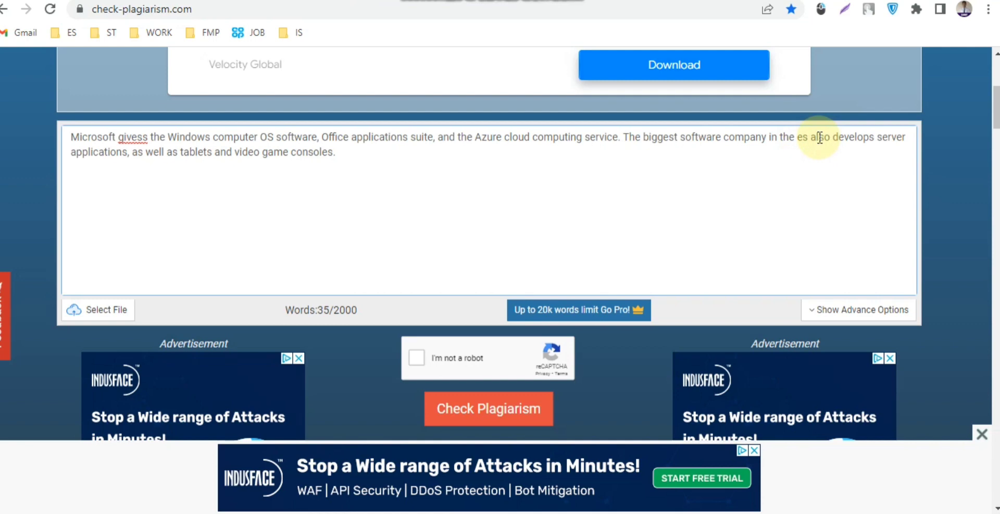
type("arth")
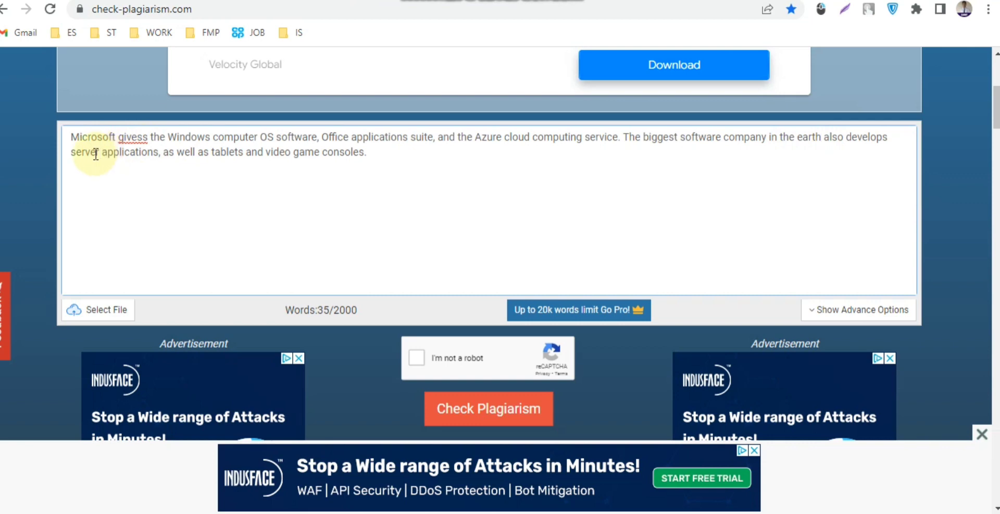
double_click(99, 154)
type("sdiff")
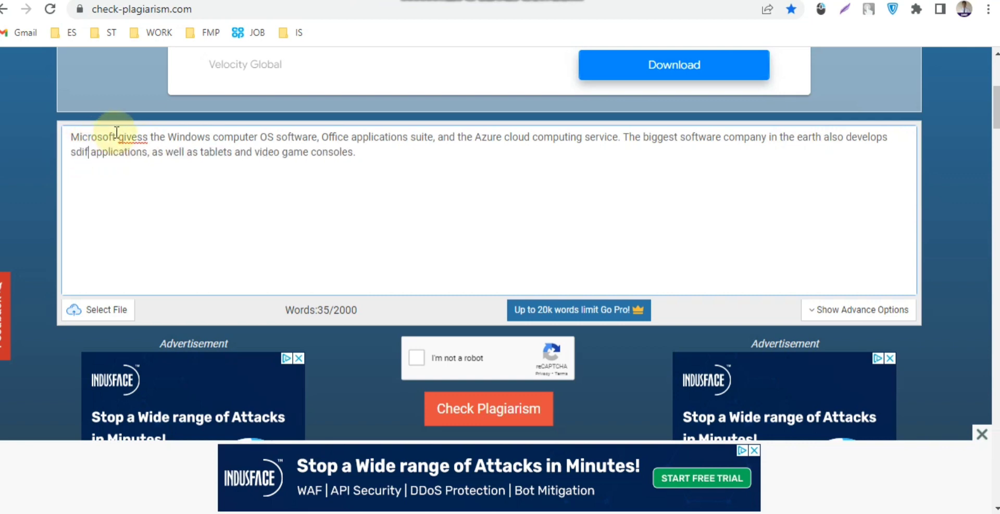
key("BackSpace")
key("BackSpace")
key("BackSpace")
key("BackSpace")
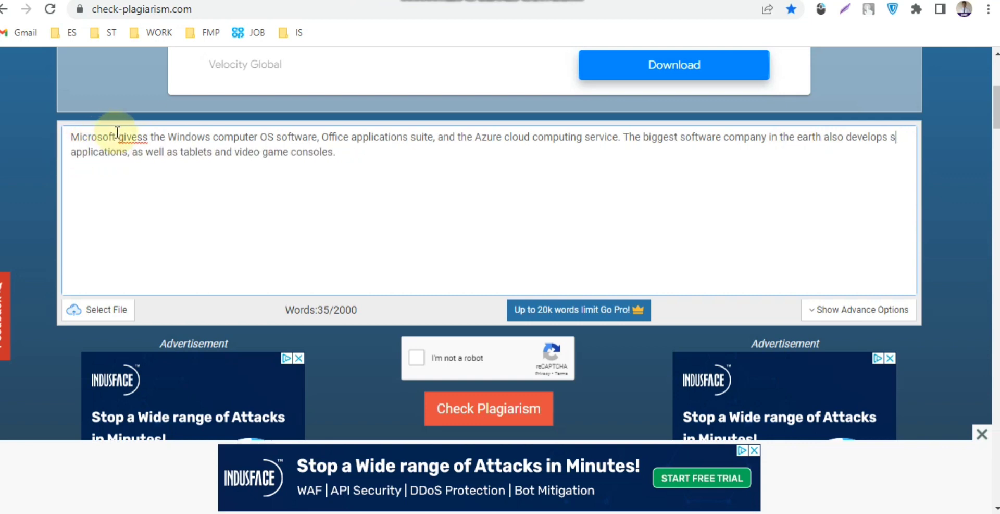
type("different")
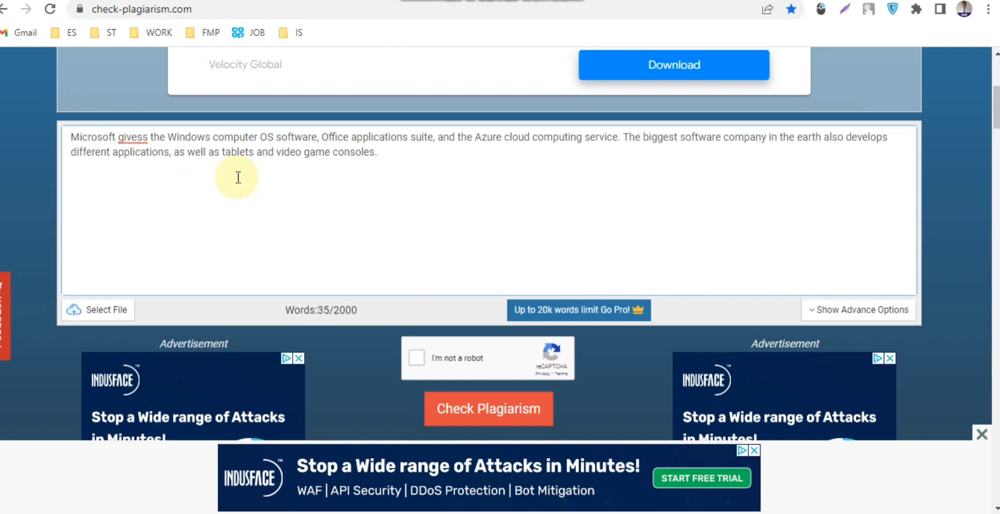
- Pass the reCAPTCHA and recheck the reworded paragraph for plagiarism
scroll(339, 289, "down", 1)
left_click(417, 284)
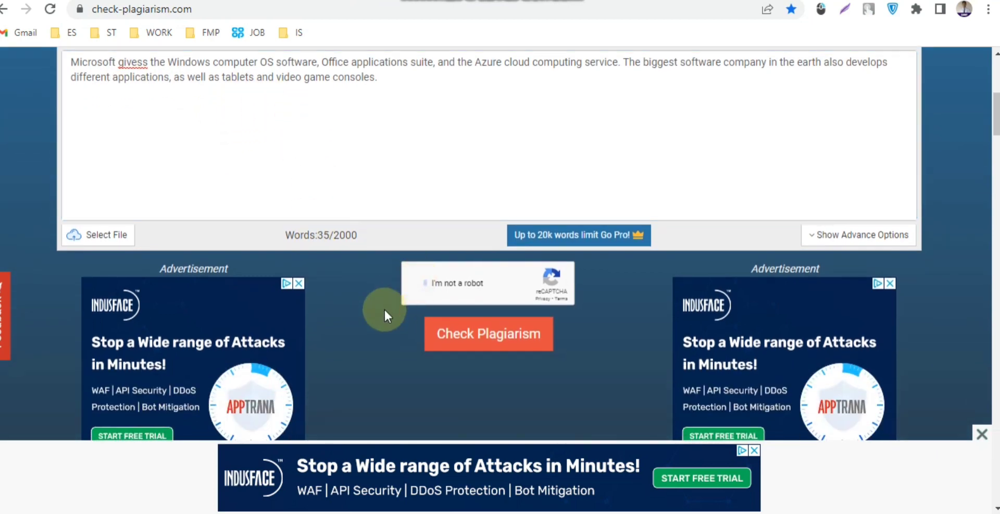
left_click(494, 335)
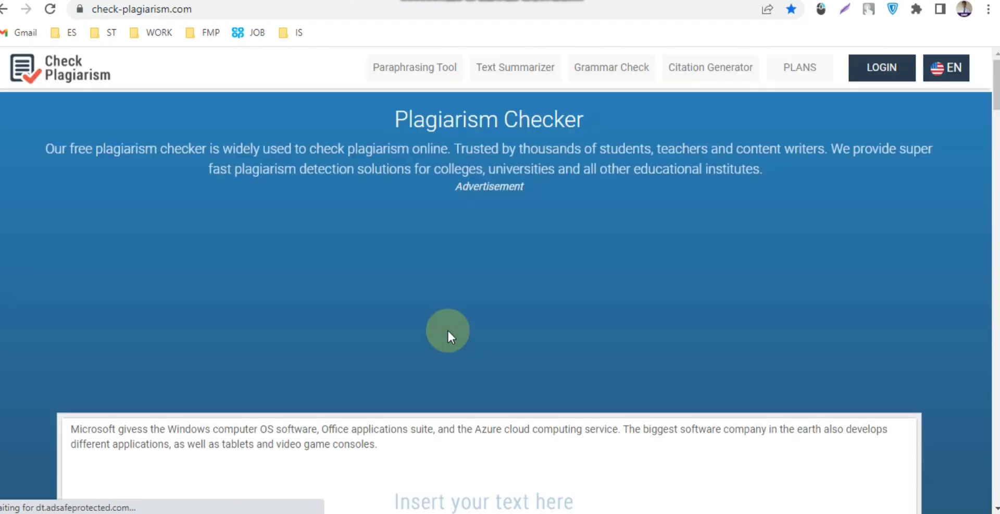
- Review the 100% unique, 0% plagiarized result and select the rewritten paragraph
scroll(447, 331, "down", 4)
scroll(447, 330, "up", 10)
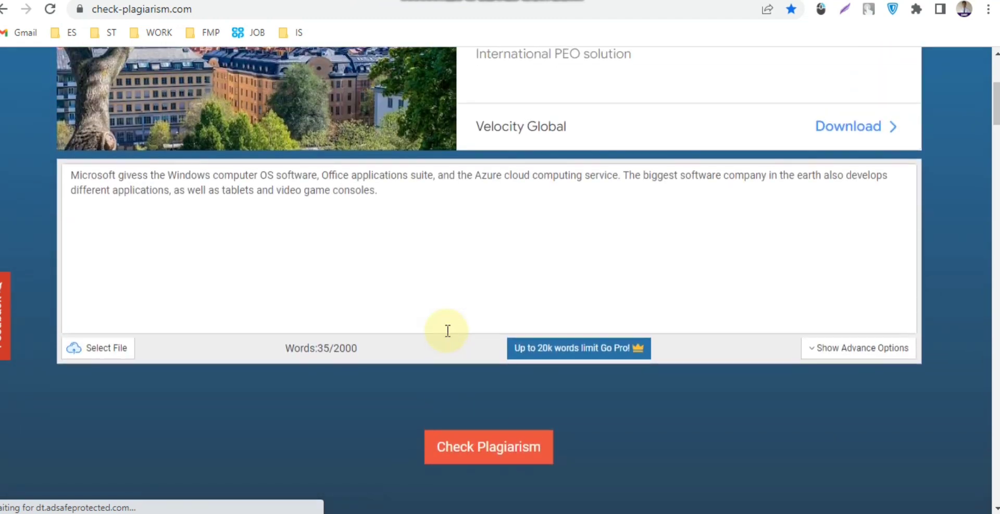
scroll(446, 329, "down", 4)
scroll(446, 329, "down", 1)
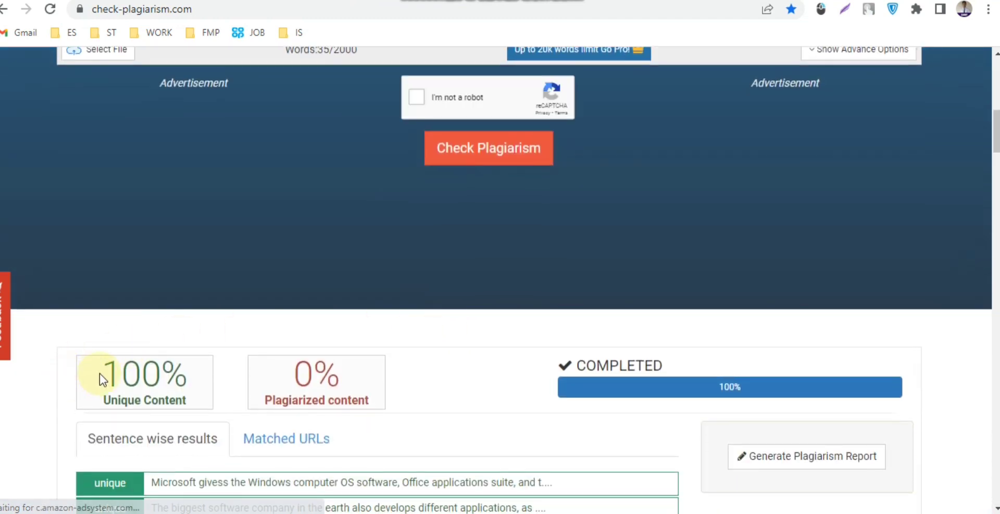
left_click_drag(99, 373, 175, 386)
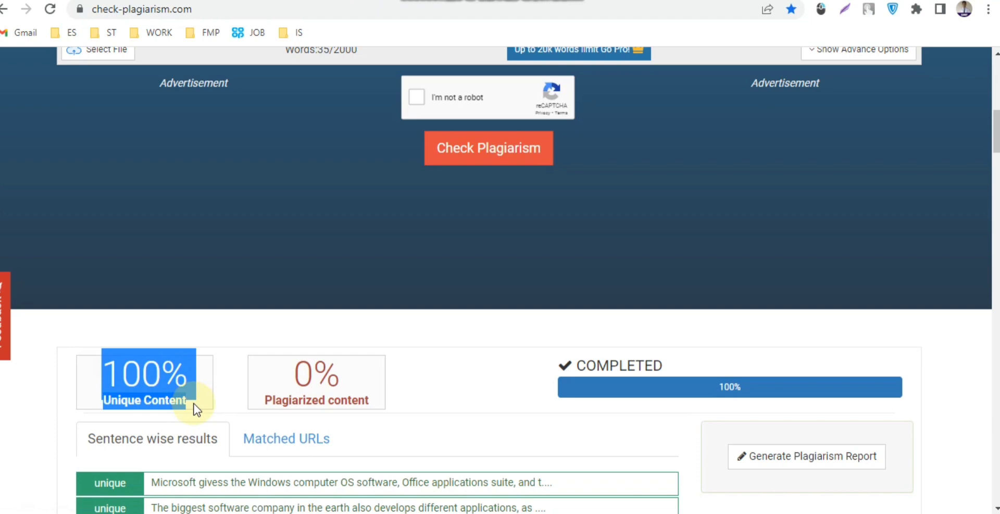
scroll(191, 397, "up", 4)
left_click_drag(384, 197, 71, 174)
- Copy the rewritten paragraph and paste it over the original text in Notepad
right_click(116, 192)
left_click(127, 241)
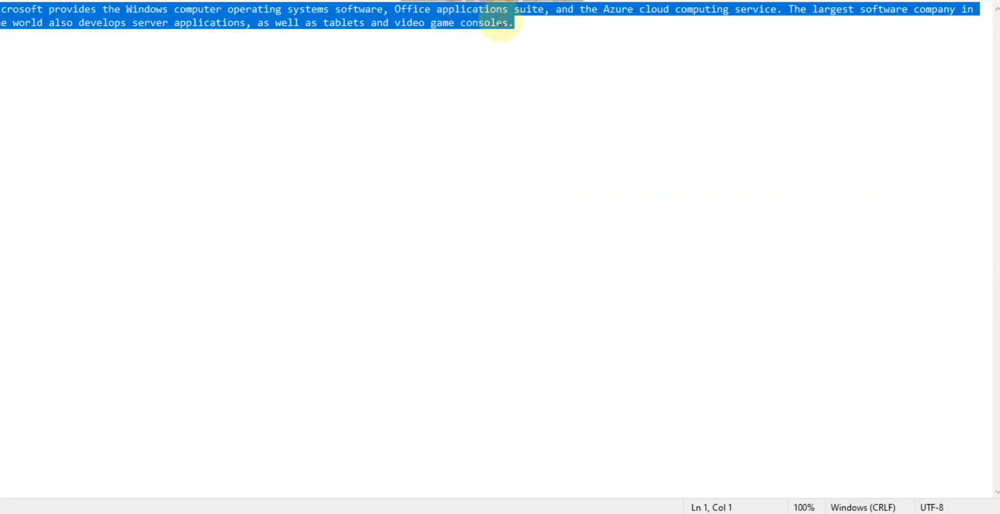
right_click(501, 23)
left_click(536, 84)
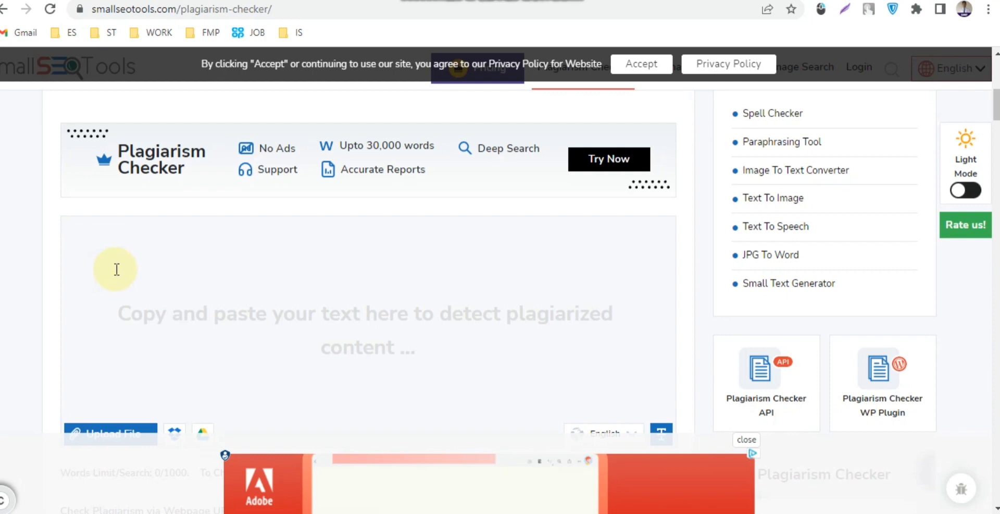
- Paste the rewritten Microsoft paragraph into the SmallSEOTools checker text box
right_click(101, 238)
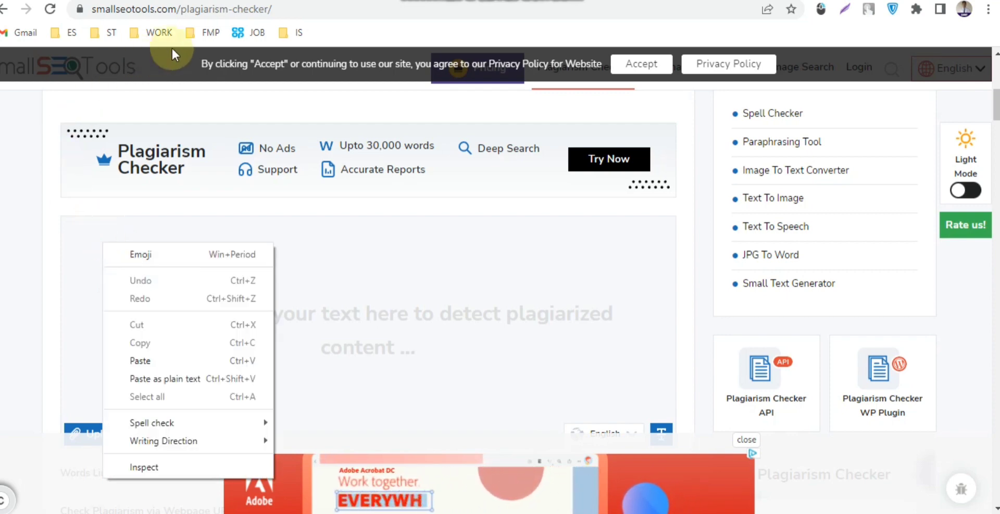
left_click_drag(281, 8, 75, 16)
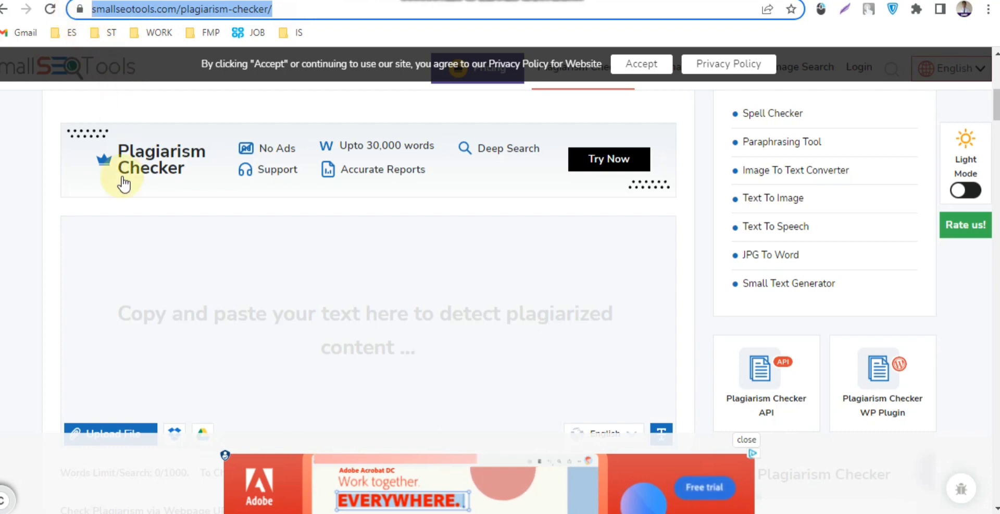
left_click(110, 246)
right_click(110, 246)
left_click(154, 365)
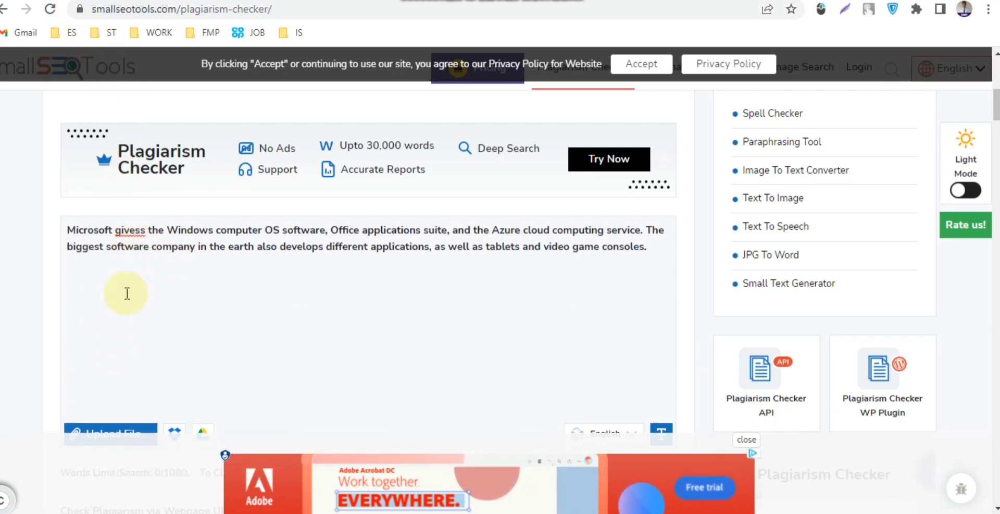
- Pass the reCAPTCHA and start the SmallSEOTools plagiarism check
scroll(101, 286, "down", 4)
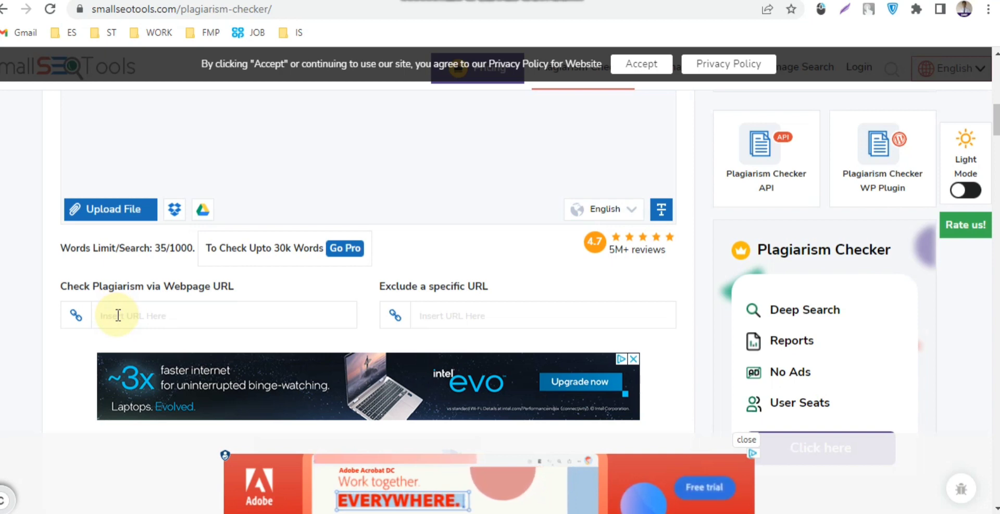
scroll(125, 315, "down", 4)
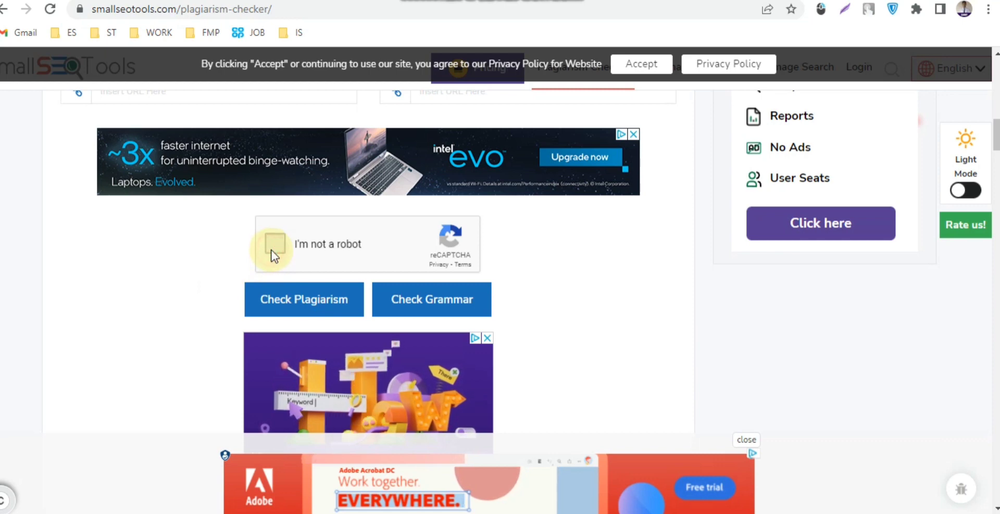
left_click(271, 249)
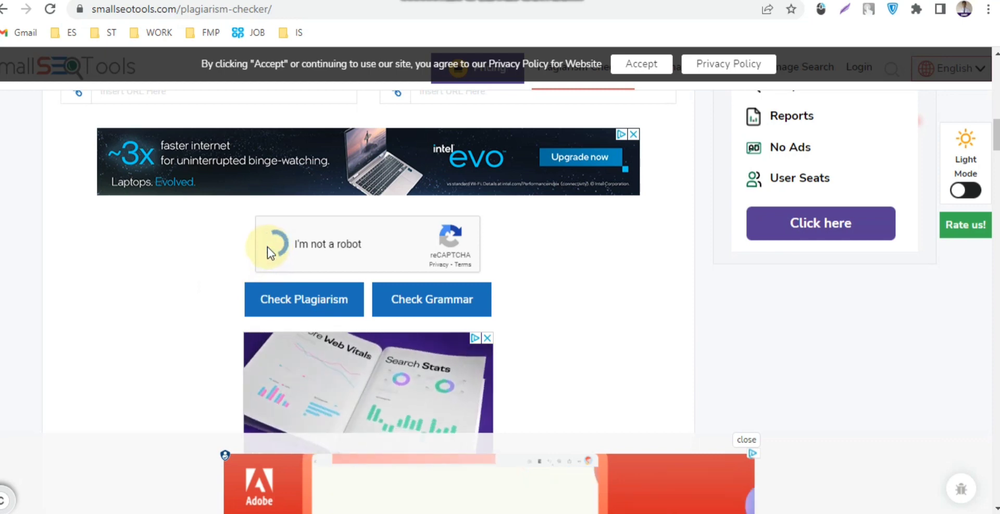
left_click(287, 301)
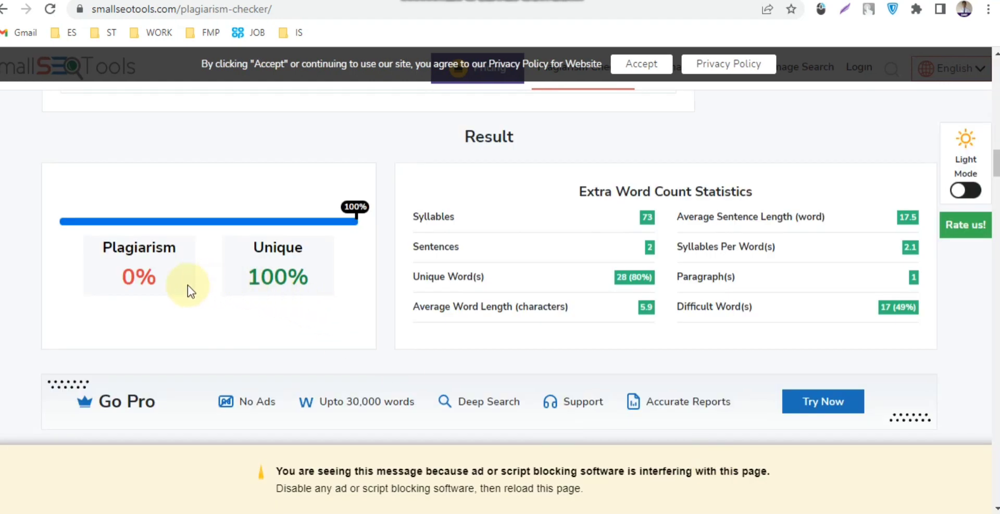
- Highlight the 100% unique score and the Unique Words, Paragraphs and Difficult Words statistics
left_click_drag(241, 268, 311, 277)
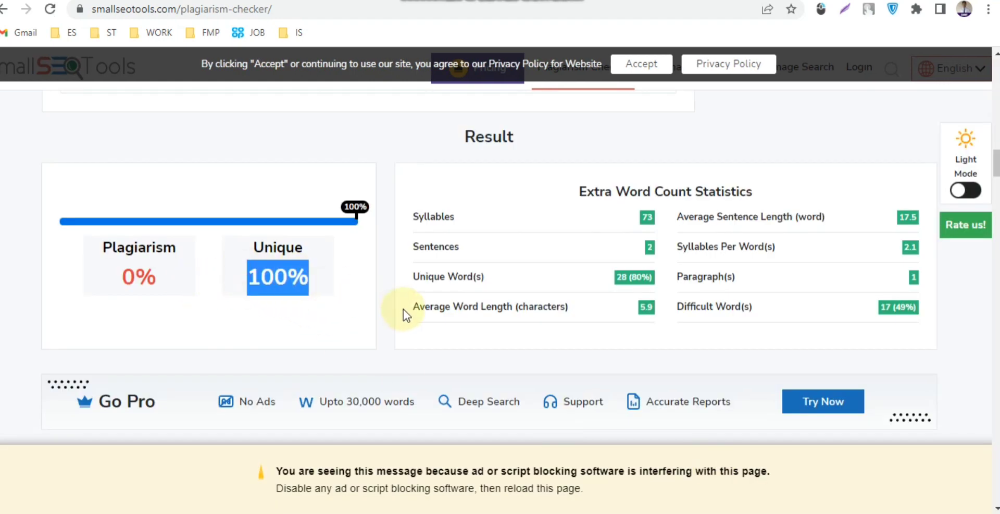
left_click_drag(426, 277, 654, 276)
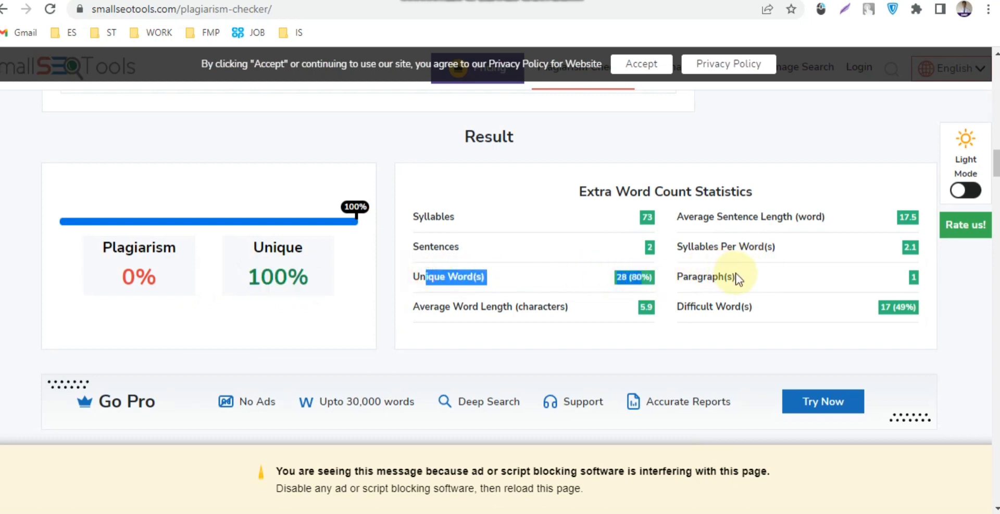
triple_click(738, 279)
left_click(908, 278)
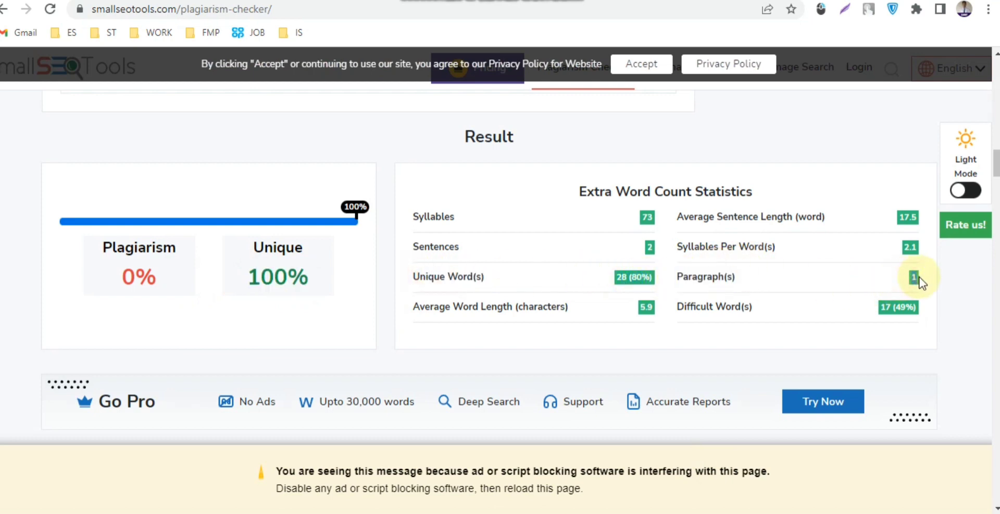
double_click(914, 279)
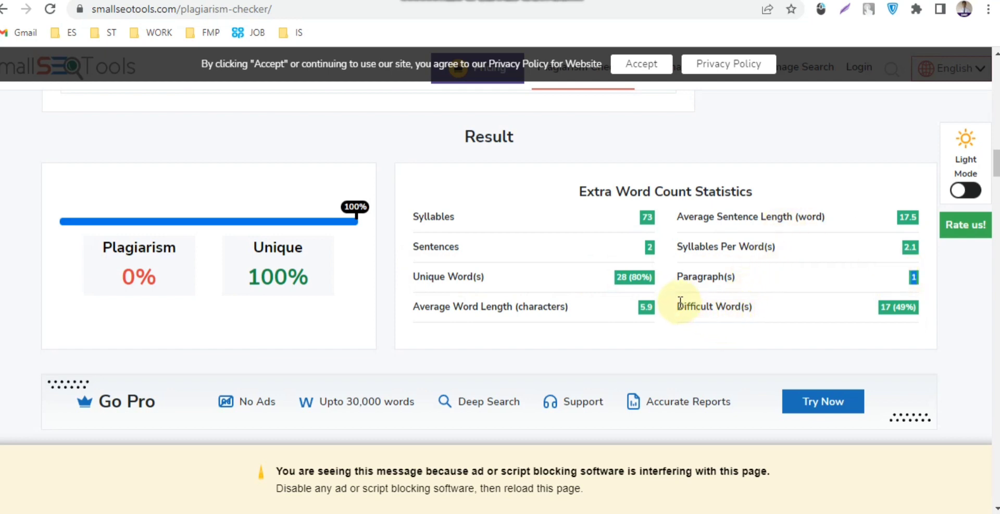
left_click_drag(677, 308, 779, 310)
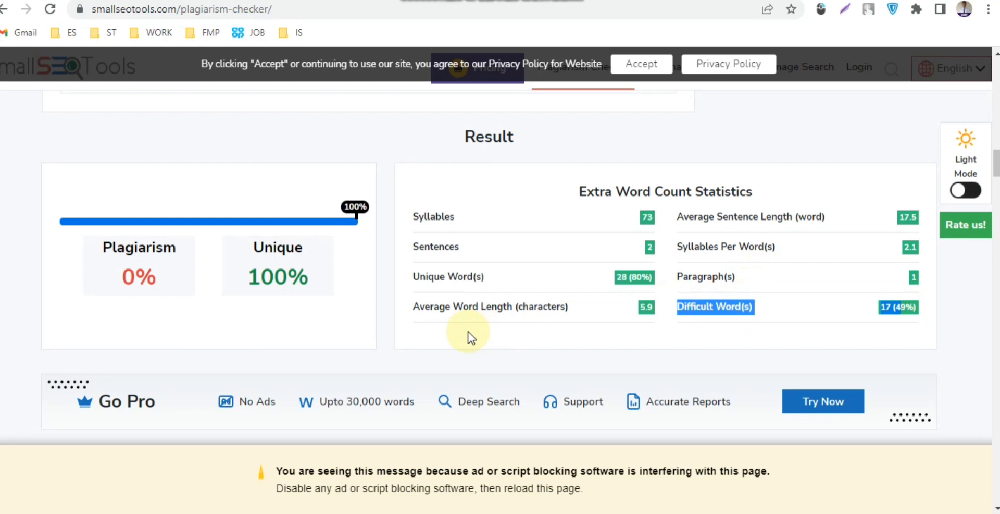
- Scroll through the No Plagiarism Found report and back to the top
scroll(465, 341, "down", 8)
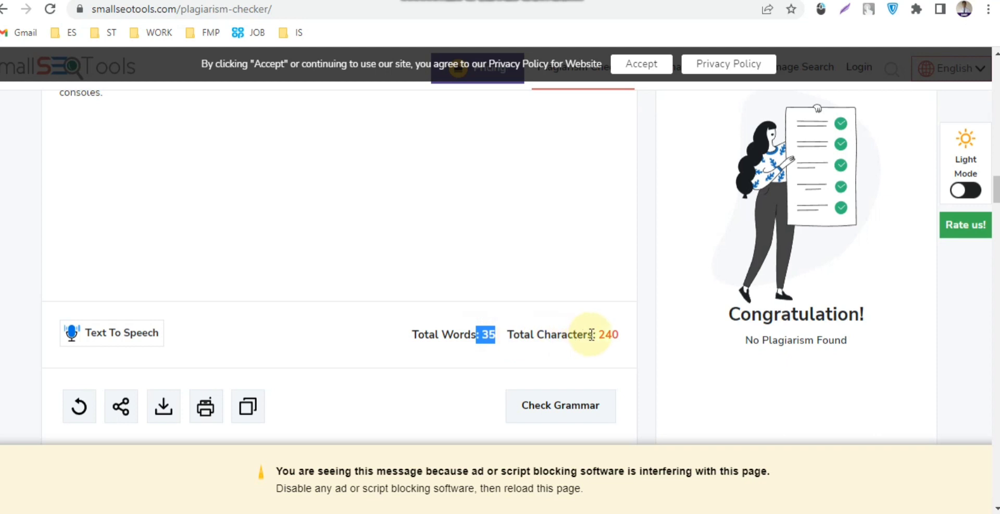
scroll(627, 336, "up", 2)
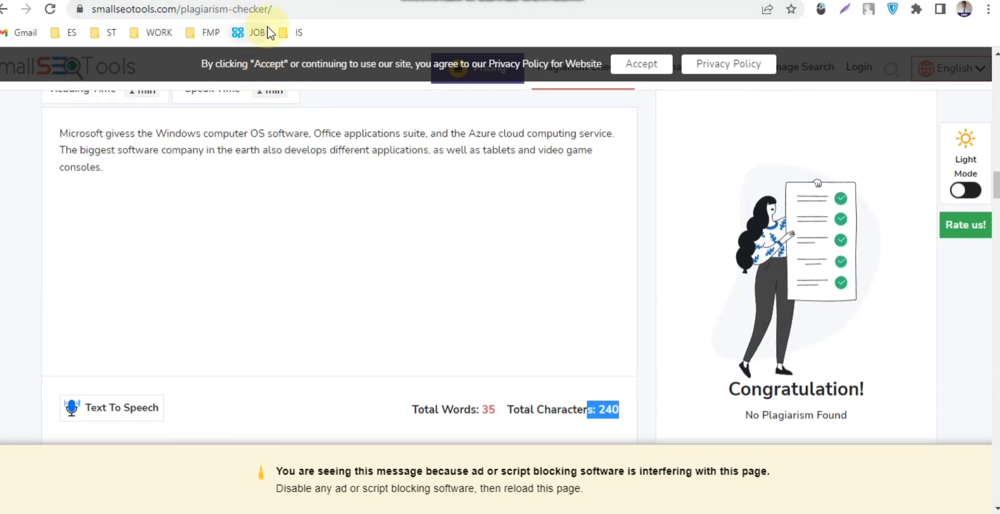
scroll(290, 197, "up", 4)
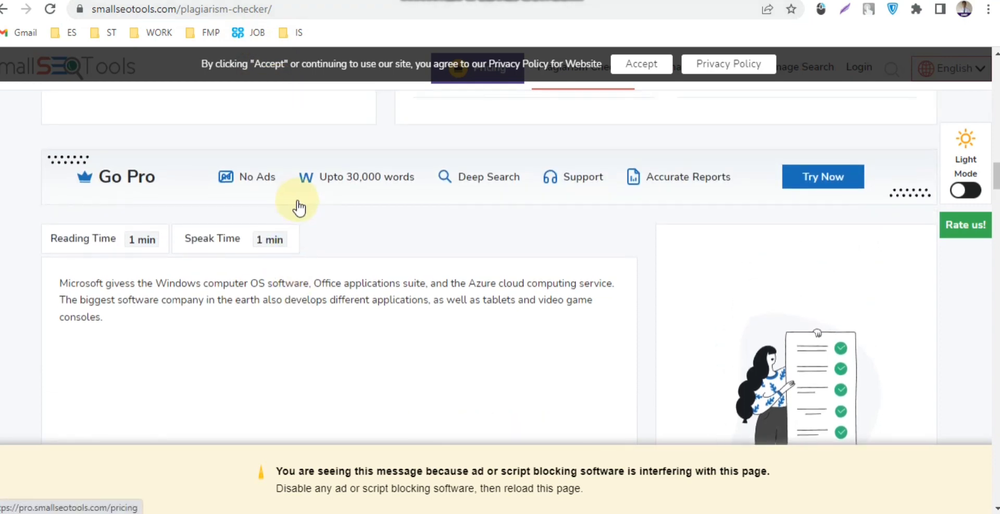
scroll(391, 274, "up", 10)
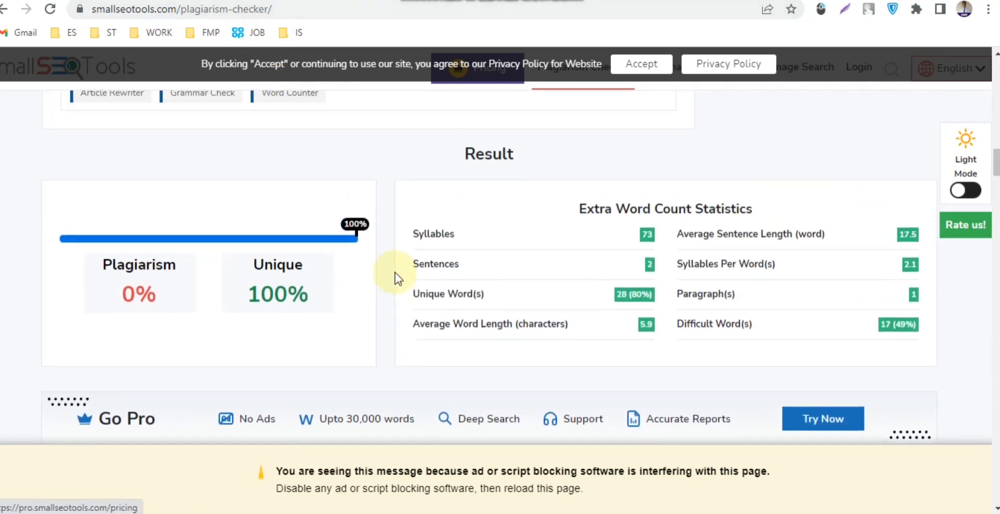
scroll(395, 272, "up", 12)
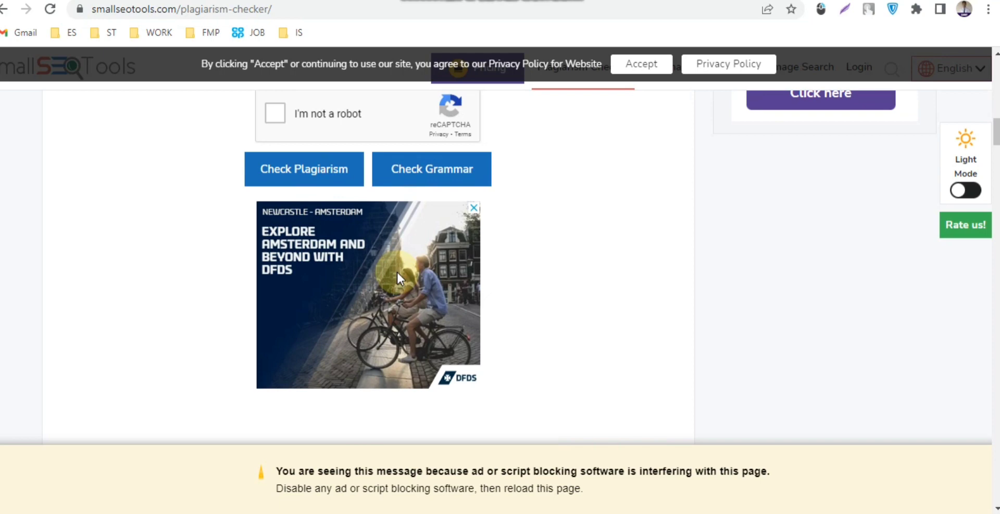
scroll(397, 276, "up", 6)
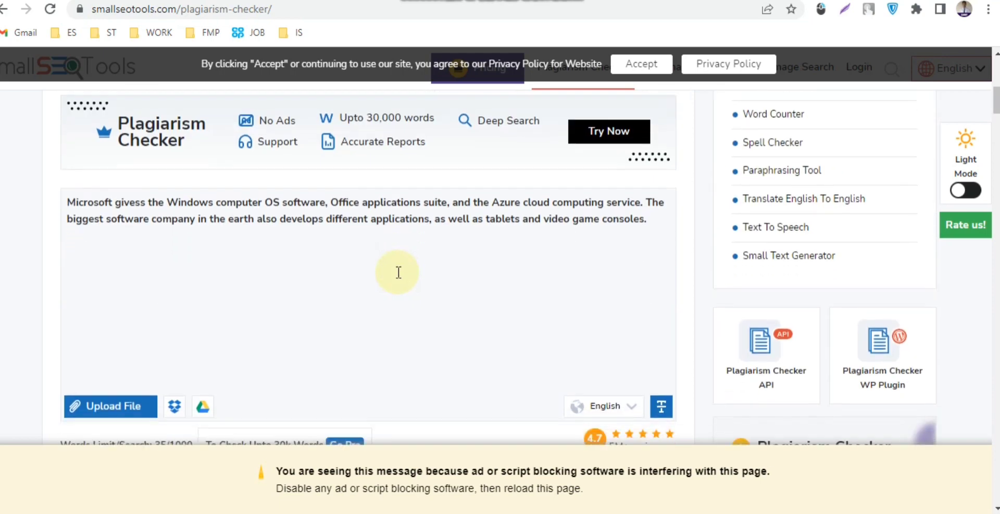
scroll(399, 272, "up", 1)
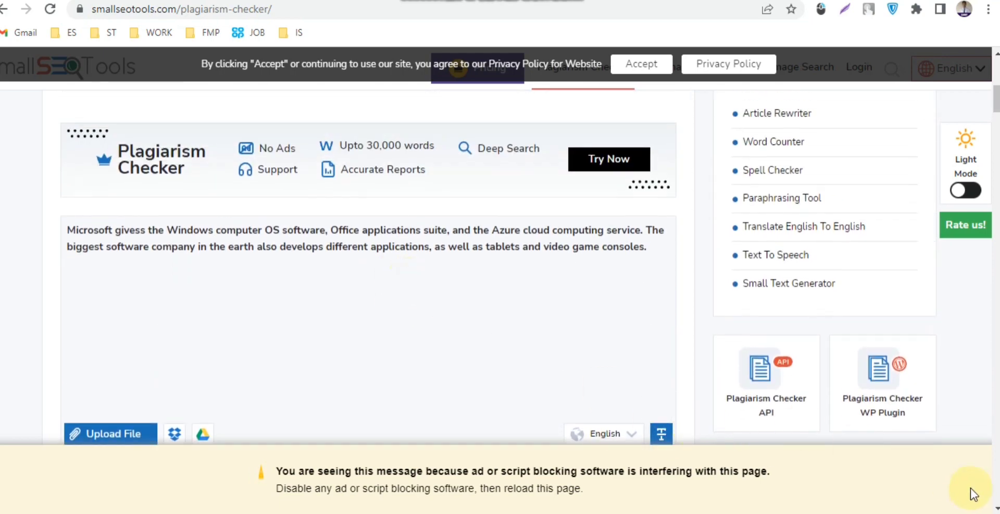